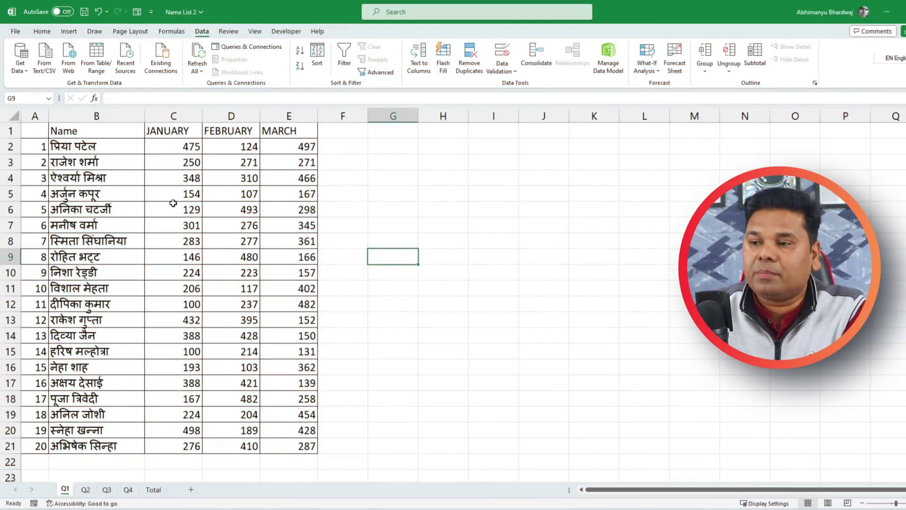
- Review the monthly figures on the Q1, Q2, Q3 and Q4 sheets
{"action": "left_click", "coordinate": [86, 489]}
{"action": "left_click", "coordinate": [106, 489]}
{"action": "left_click", "coordinate": [127, 489]}
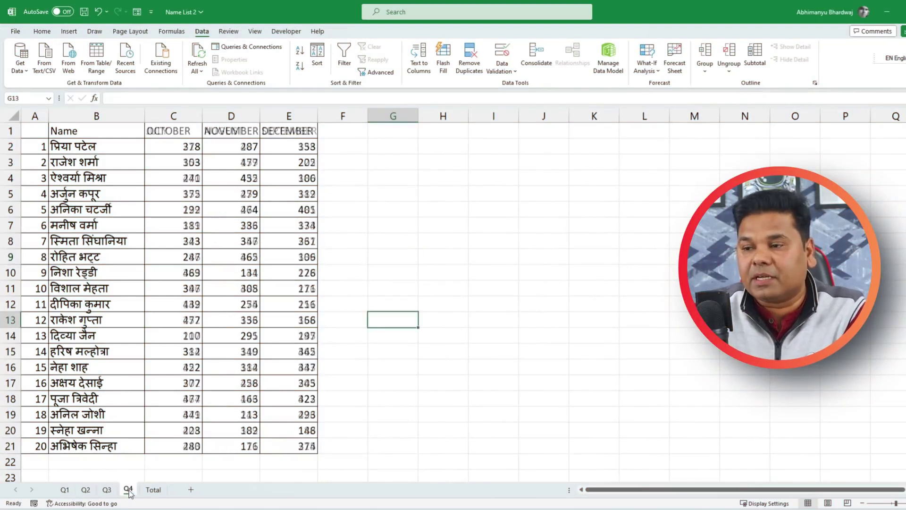
{"action": "left_click", "coordinate": [65, 490]}
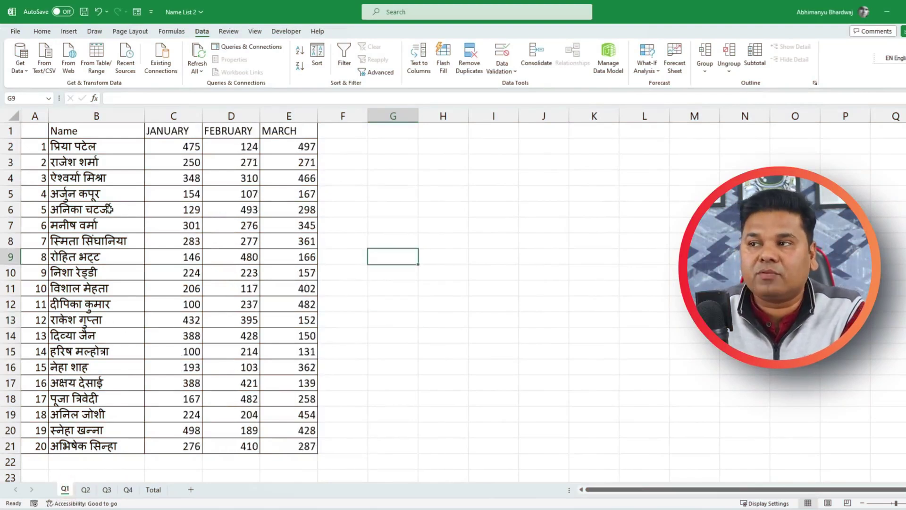
{"action": "left_click", "coordinate": [91, 488]}
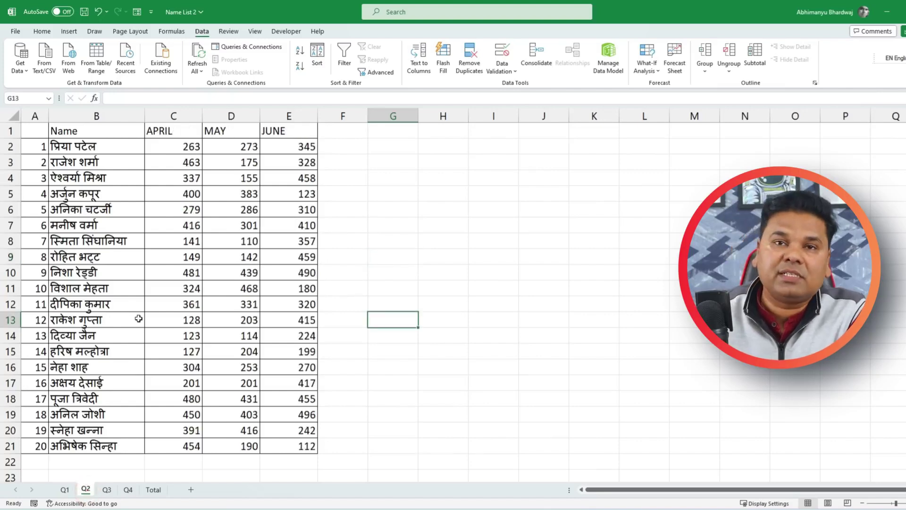
{"action": "left_click", "coordinate": [108, 490]}
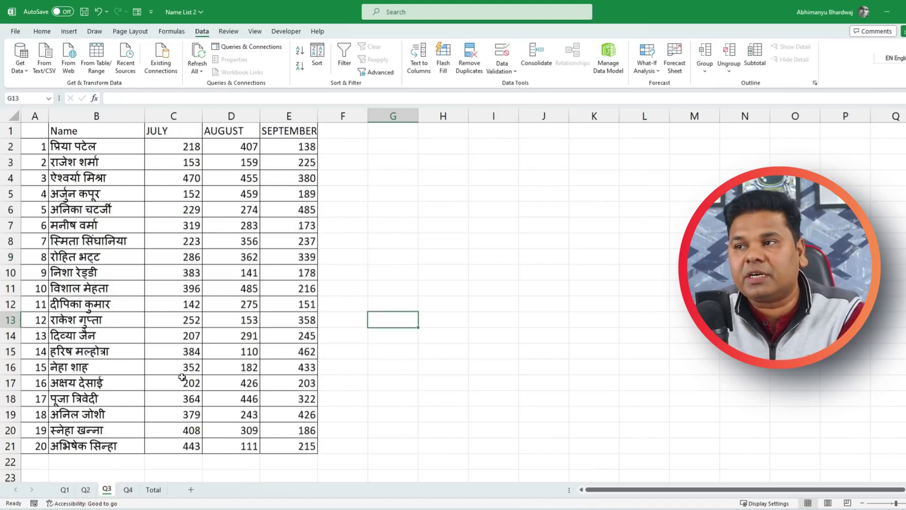
{"action": "left_click", "coordinate": [129, 491]}
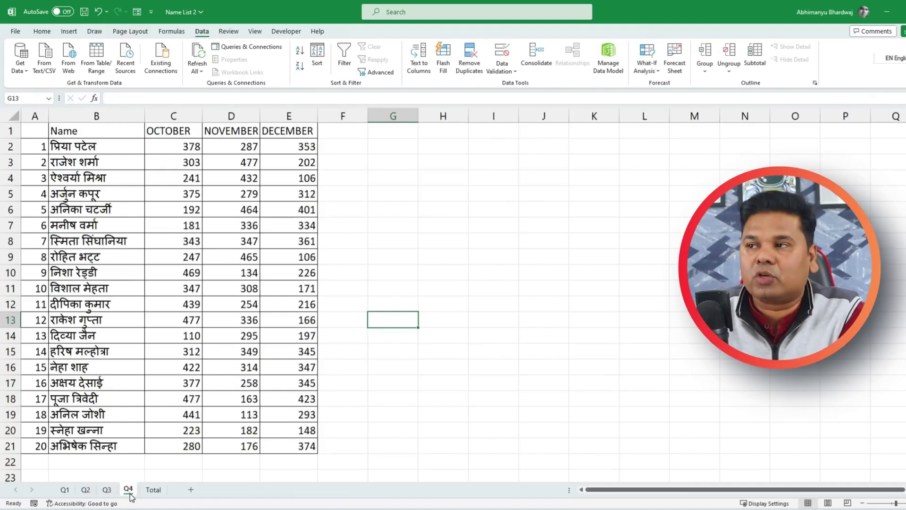
- Start a Consolidate operation at cell A1 of the Total sheet with Sum as the function
{"action": "left_click", "coordinate": [154, 490]}
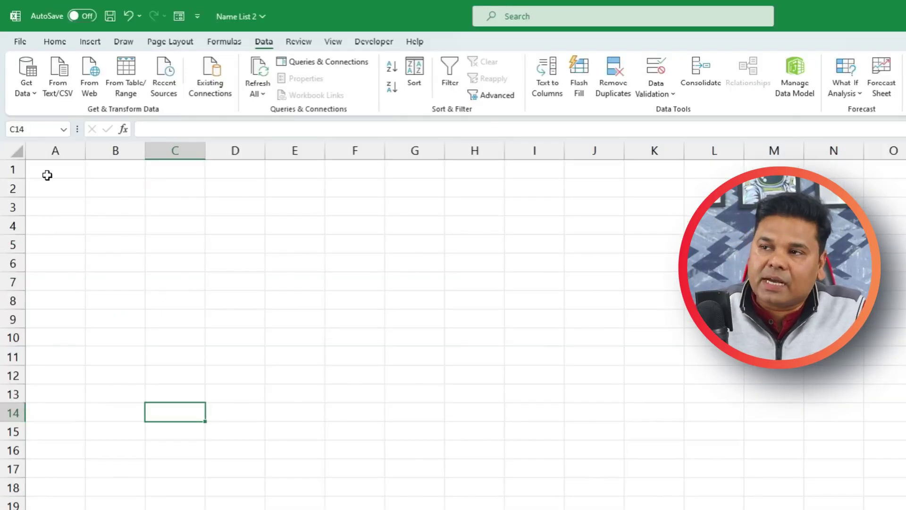
{"action": "left_click", "coordinate": [39, 129]}
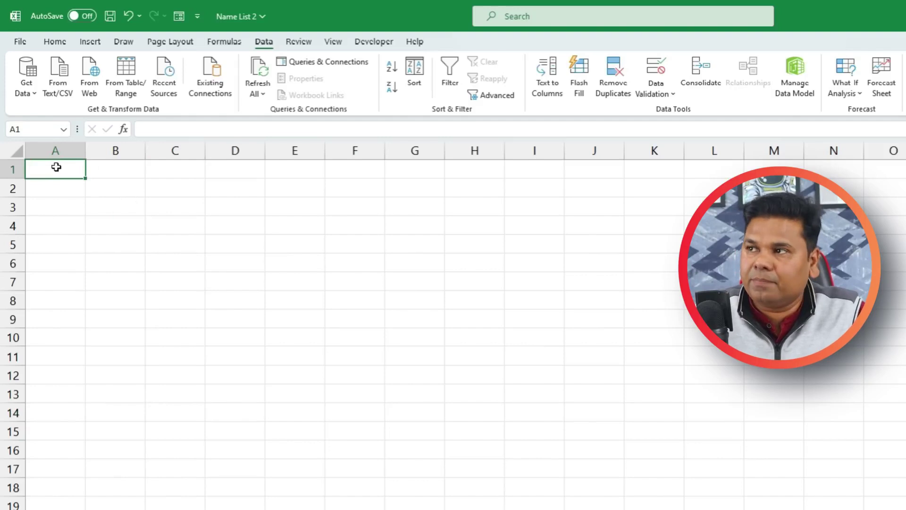
{"action": "left_click", "coordinate": [266, 42]}
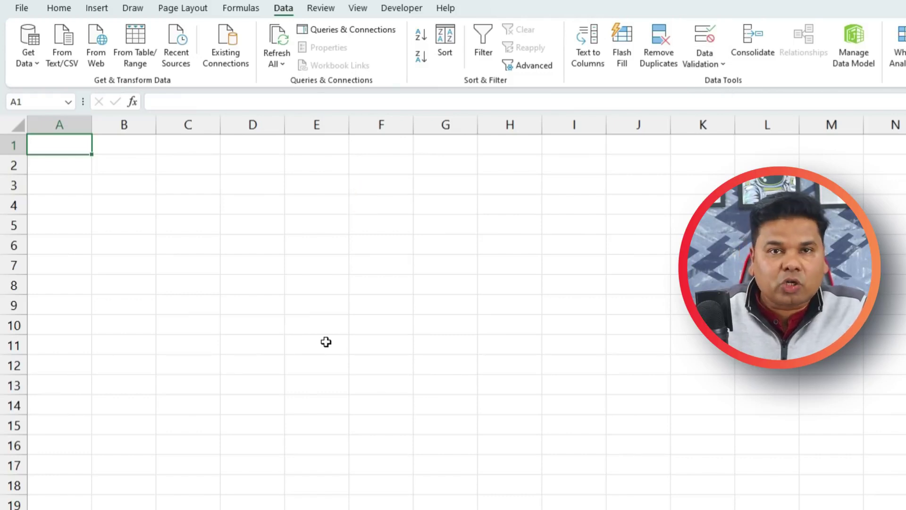
{"action": "left_click", "coordinate": [758, 43]}
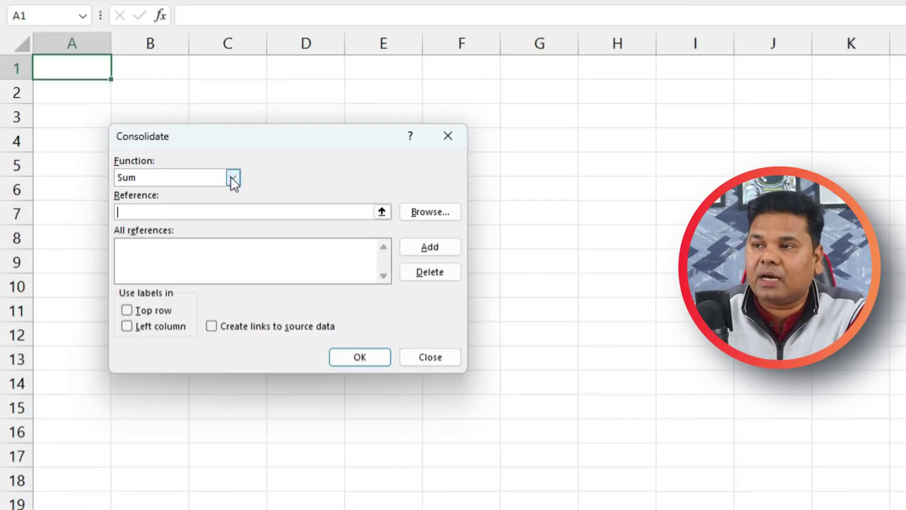
{"action": "left_click", "coordinate": [231, 178]}
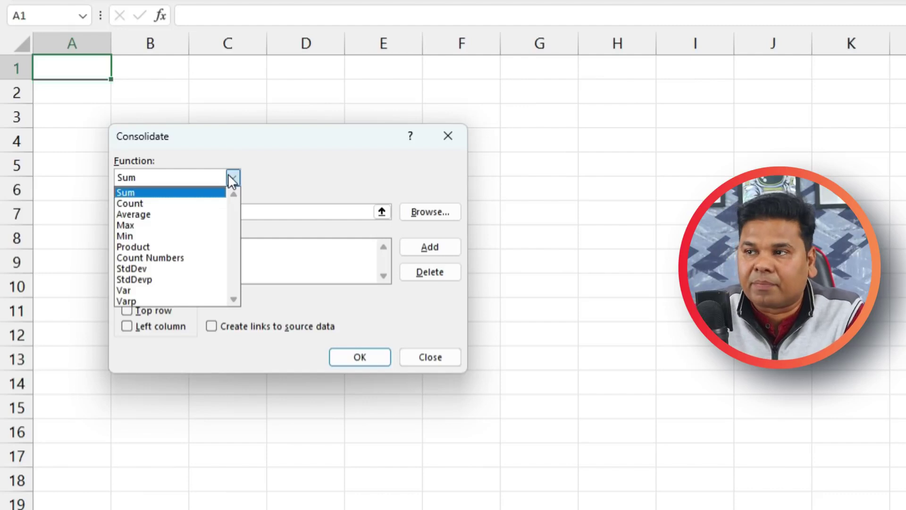
{"action": "left_click", "coordinate": [126, 193]}
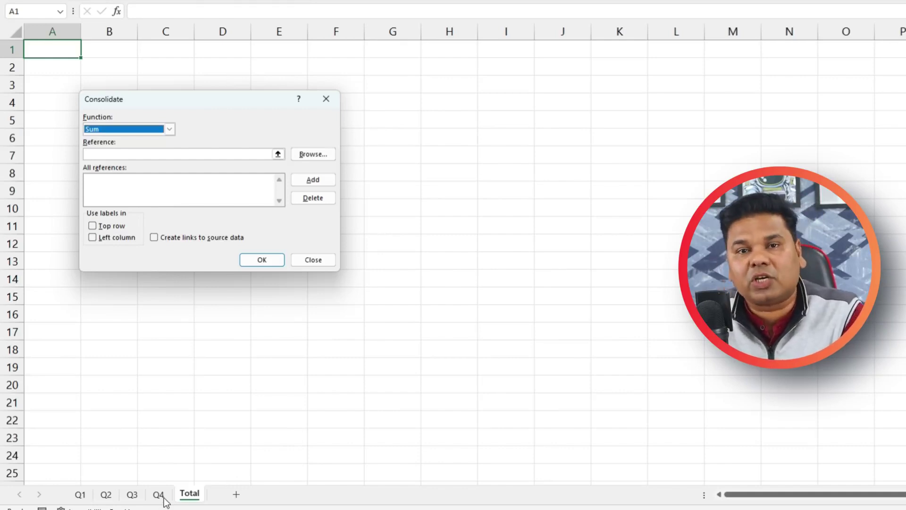
{"action": "left_click", "coordinate": [328, 156]}
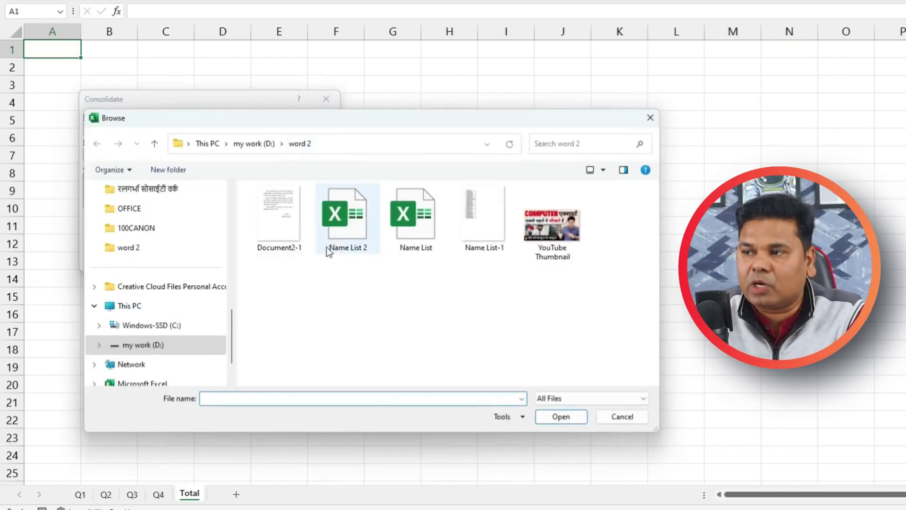
{"action": "left_click", "coordinate": [649, 118]}
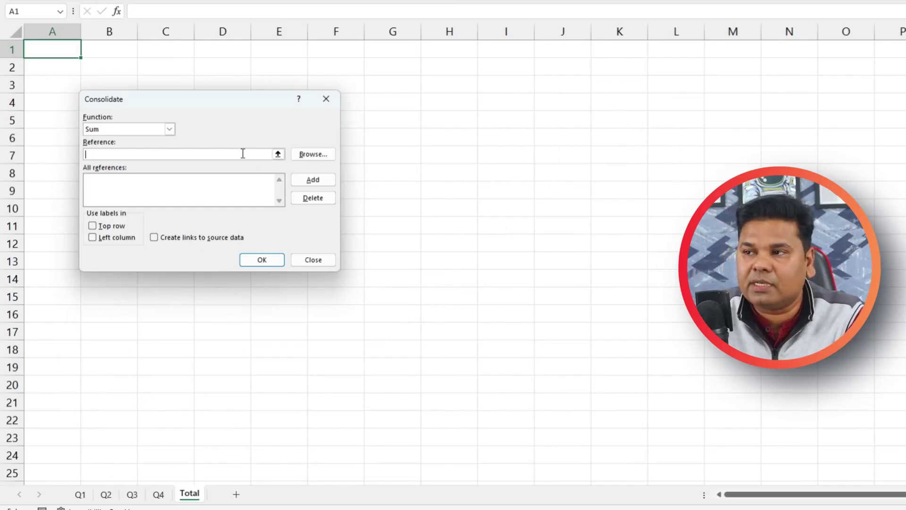
- Add the range B1:E21 of the Q1 sheet to the consolidation references
{"action": "left_click", "coordinate": [279, 155]}
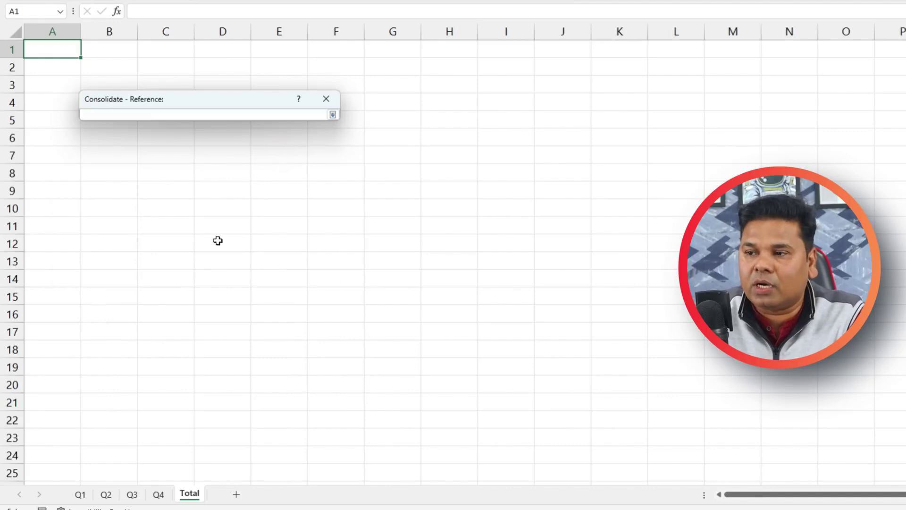
{"action": "left_click", "coordinate": [80, 494]}
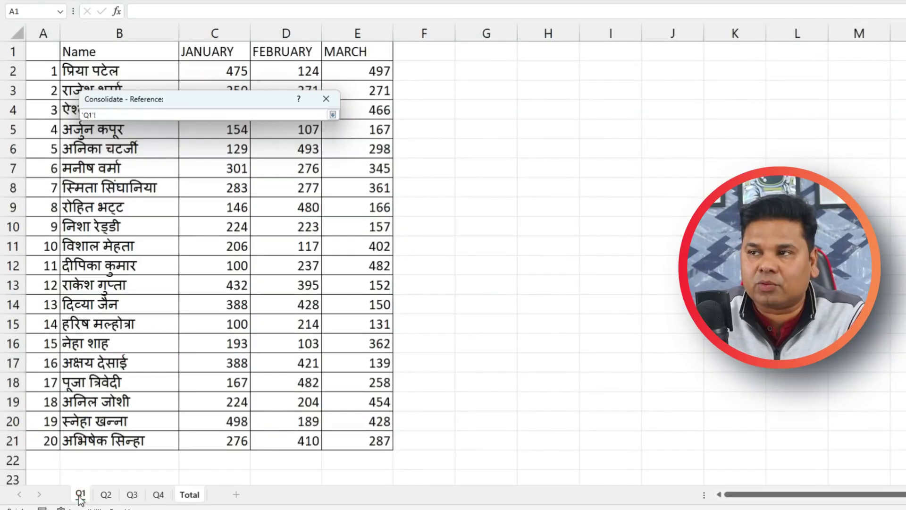
{"action": "left_click_drag", "start_coordinate": [71, 53], "coordinate": [377, 433]}
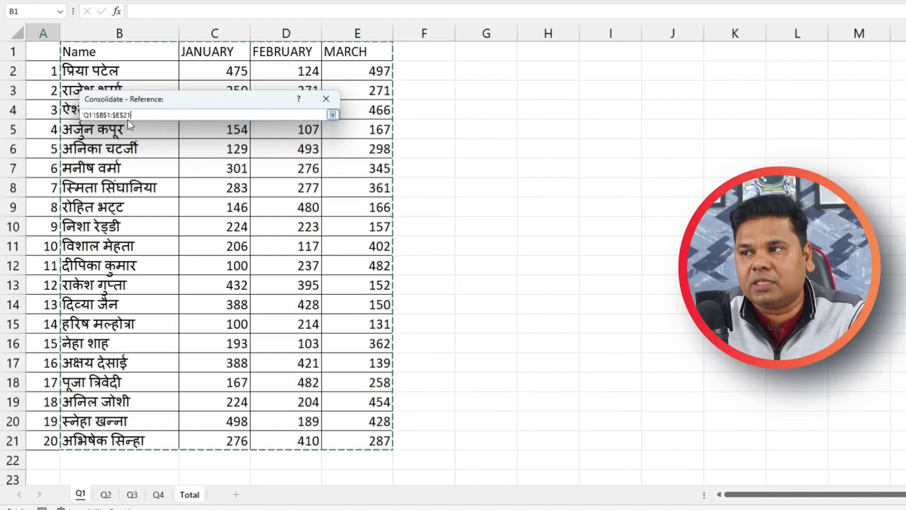
{"action": "left_click", "coordinate": [333, 114]}
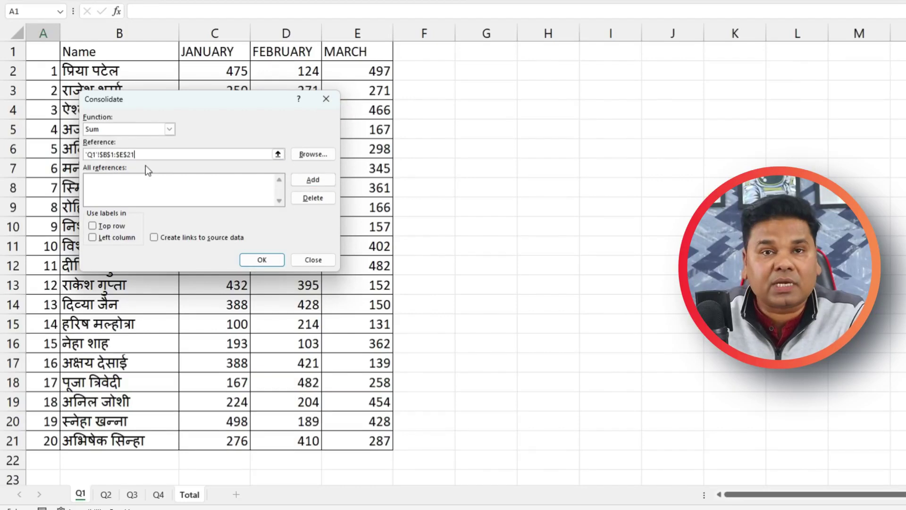
{"action": "left_click", "coordinate": [320, 180]}
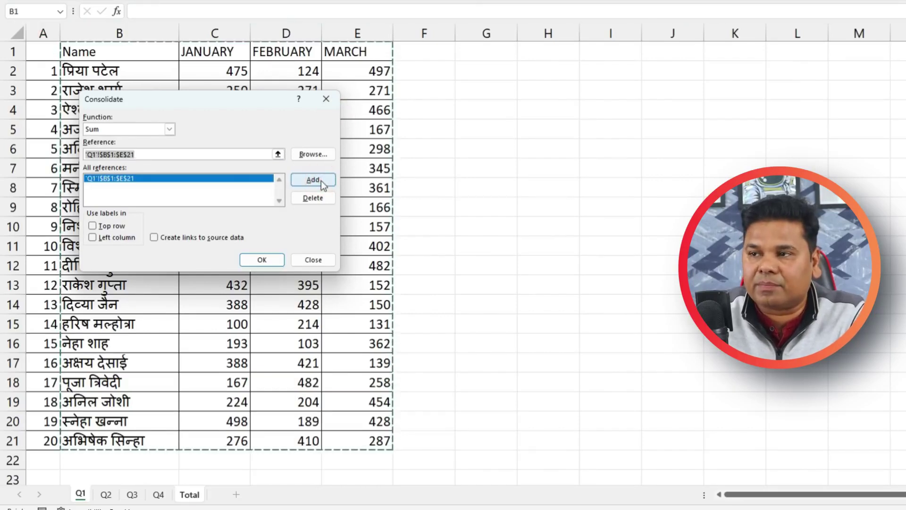
- Add the range B1:E21 of the Q2, Q3 and Q4 sheets to the consolidation references
{"action": "left_click", "coordinate": [106, 494]}
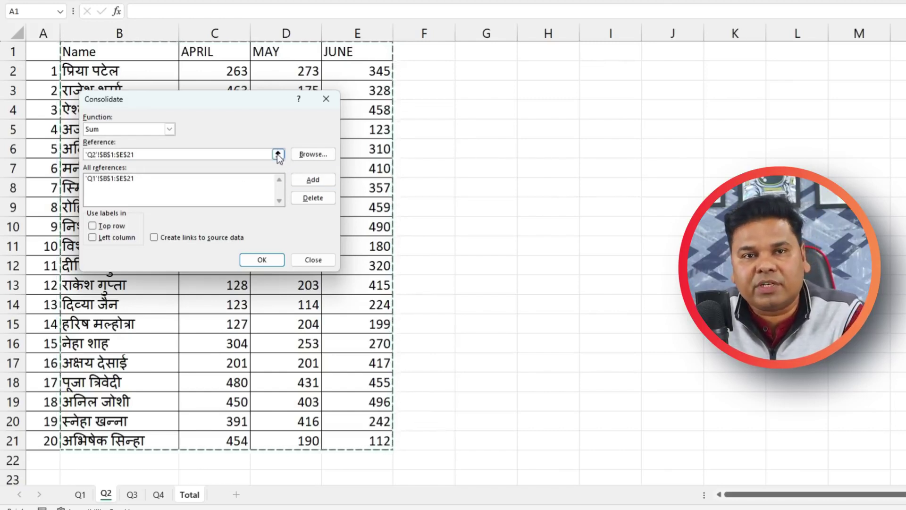
{"action": "left_click", "coordinate": [312, 180]}
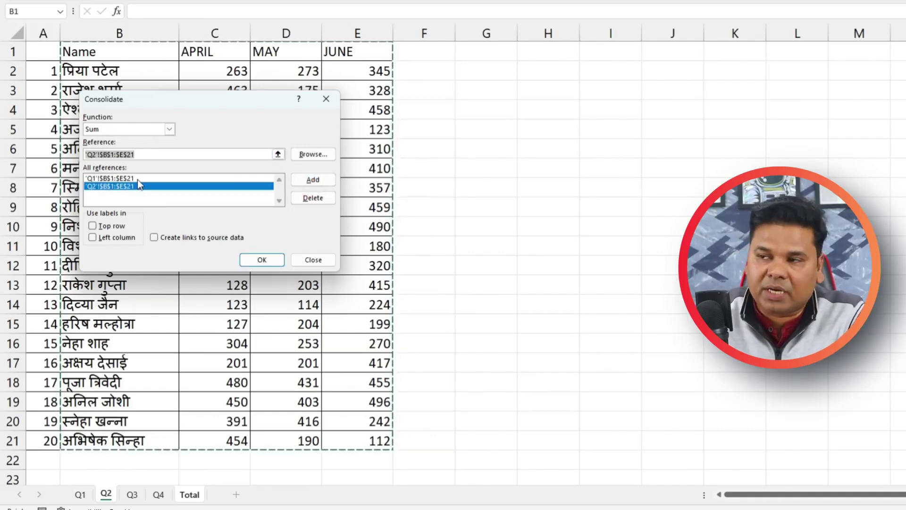
{"action": "left_click", "coordinate": [133, 494]}
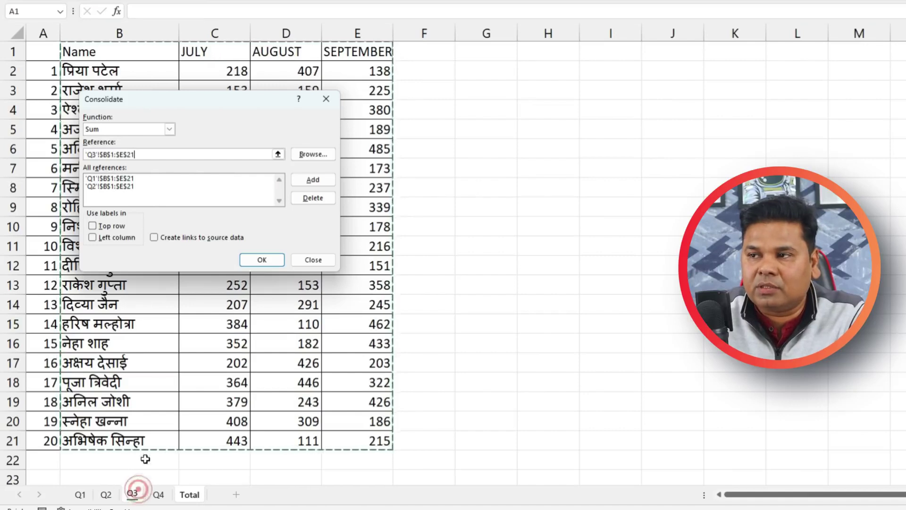
{"action": "left_click", "coordinate": [308, 179]}
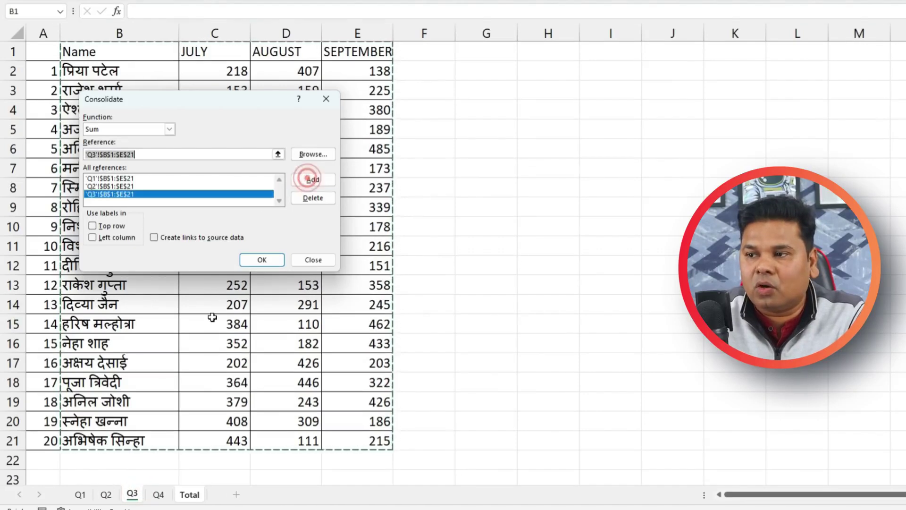
{"action": "left_click", "coordinate": [159, 494]}
{"action": "left_click", "coordinate": [315, 181]}
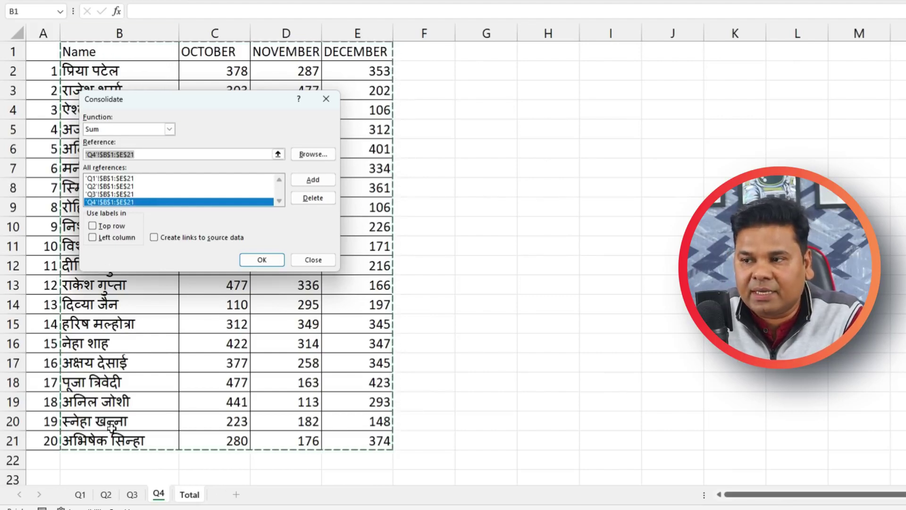
- Consolidate using top row and left column labels with links to the source data, and widen column B to fit the names
{"action": "left_click_drag", "start_coordinate": [191, 100], "coordinate": [308, 99]}
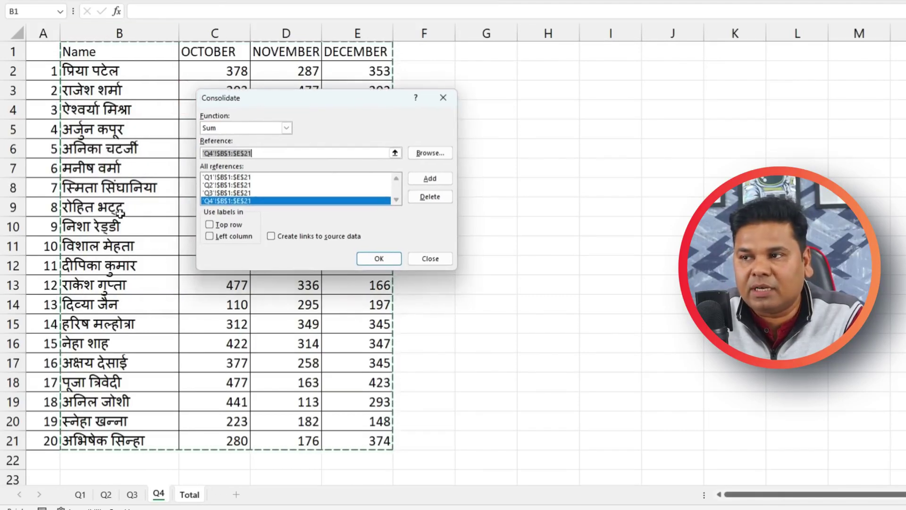
{"action": "left_click", "coordinate": [209, 226]}
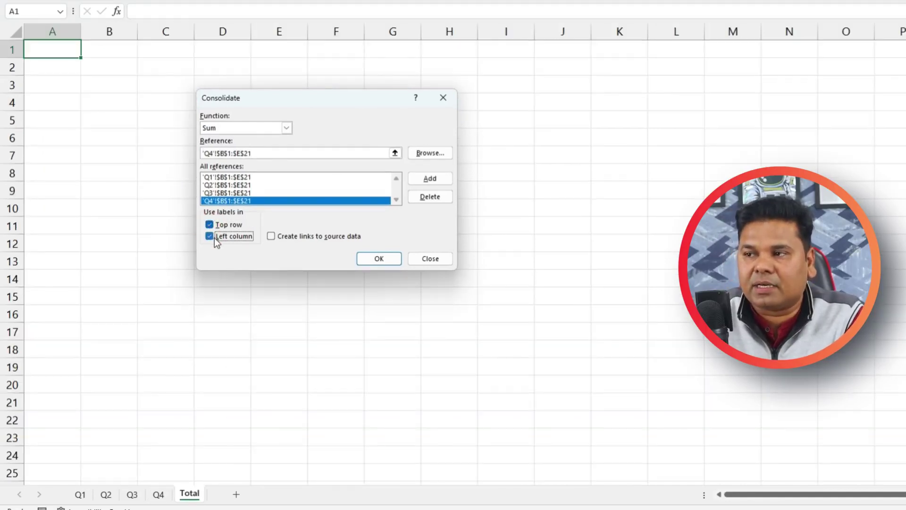
{"action": "left_click", "coordinate": [271, 236]}
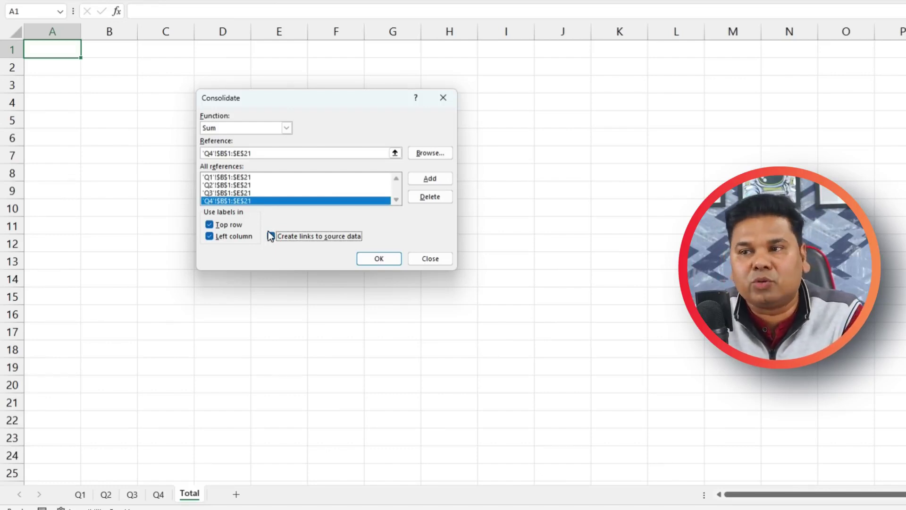
{"action": "left_click", "coordinate": [380, 257]}
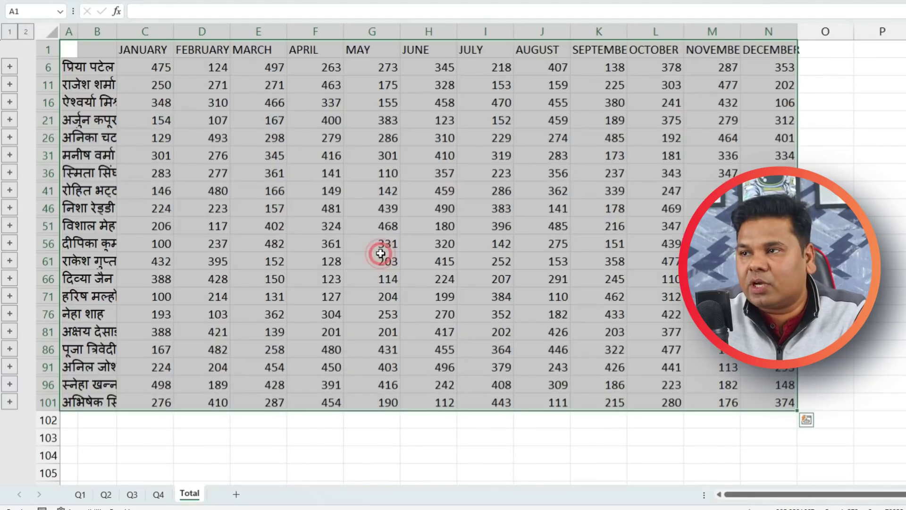
{"action": "left_click", "coordinate": [123, 81]}
{"action": "left_click_drag", "start_coordinate": [117, 31], "coordinate": [152, 26]}
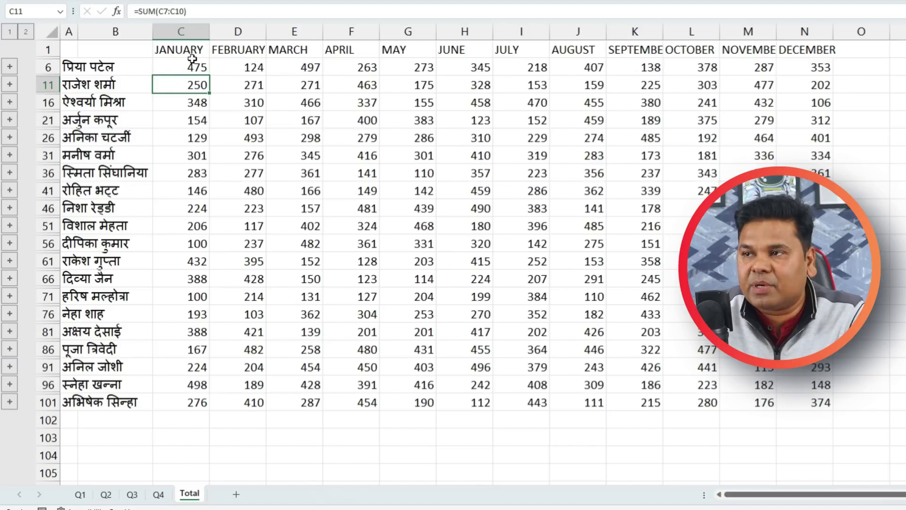
- Compare the Q1 sheet with the consolidated Total sheet and inspect several monthly cells there from January to December
{"action": "left_click", "coordinate": [80, 494]}
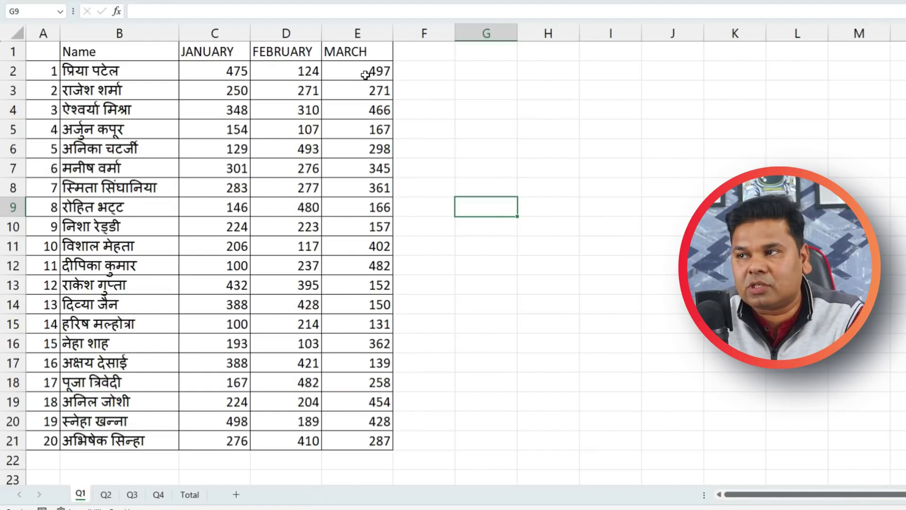
{"action": "left_click", "coordinate": [187, 494]}
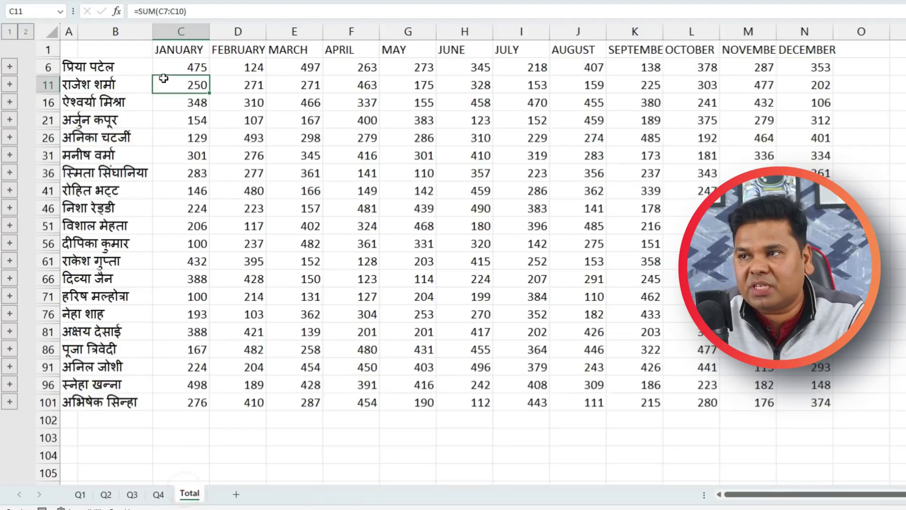
{"action": "left_click", "coordinate": [300, 70]}
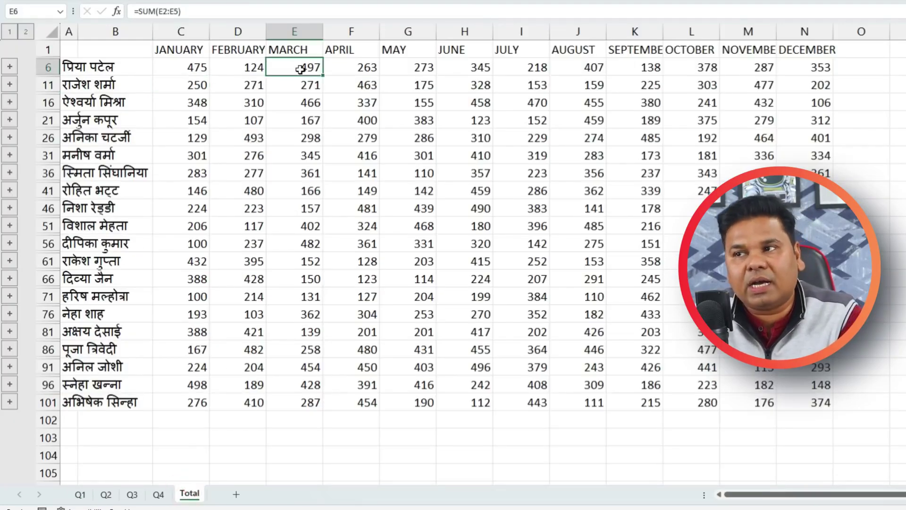
{"action": "left_click", "coordinate": [415, 69]}
{"action": "left_click", "coordinate": [536, 85]}
{"action": "left_click", "coordinate": [694, 68]}
{"action": "left_click", "coordinate": [811, 66]}
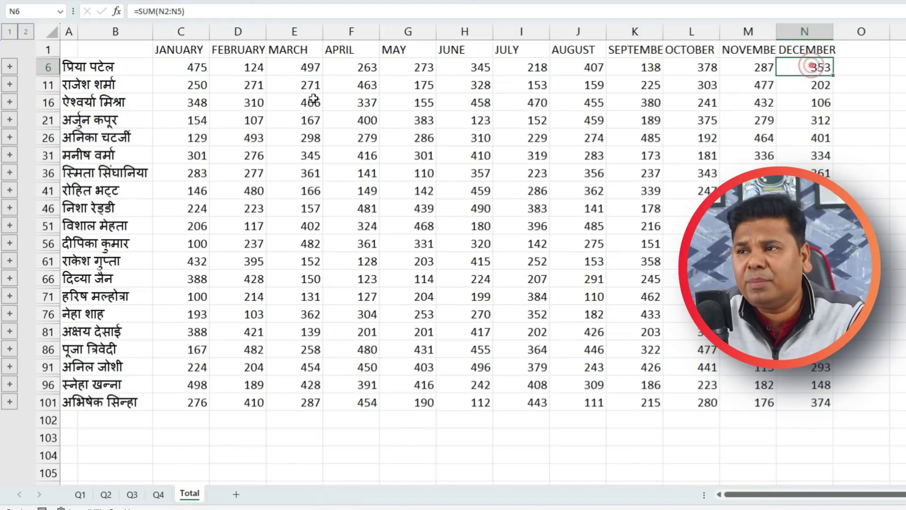
{"action": "left_click", "coordinate": [195, 70]}
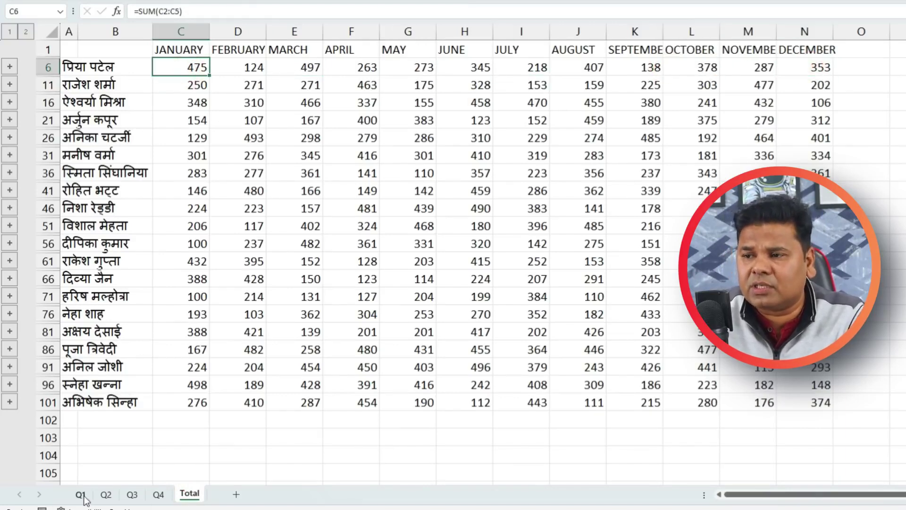
- Set the January value in cell C2 of the Q1 sheet to 100
{"action": "left_click", "coordinate": [81, 494]}
{"action": "double_click", "coordinate": [245, 73]}
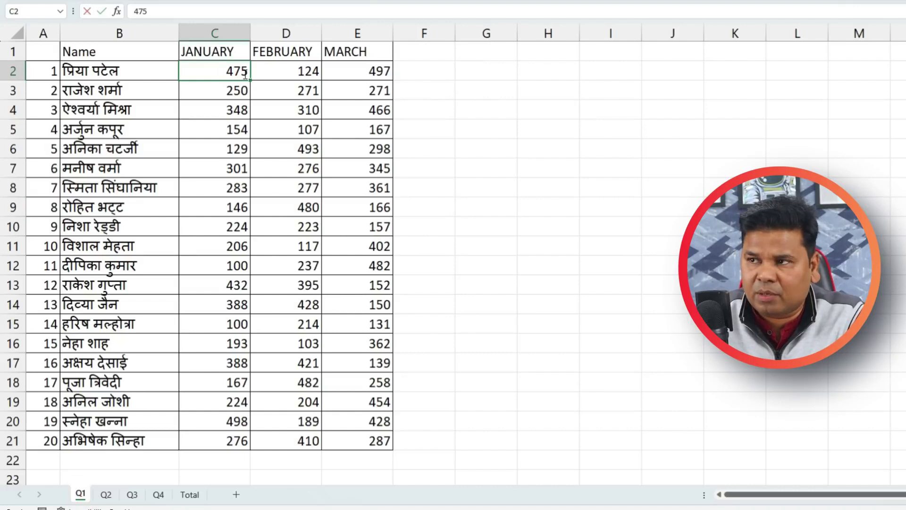
{"action": "key", "text": "BackSpace"}
{"action": "key", "text": "BackSpace"}
{"action": "key", "text": "BackSpace"}
{"action": "type", "text": "100"}
{"action": "key", "text": "Return"}
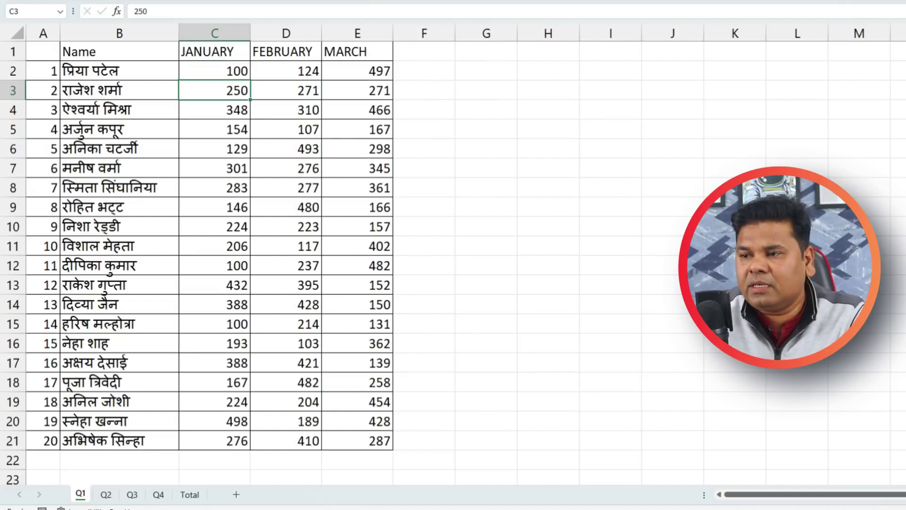
- Check the January value for the first name on the Total sheet and look through the consolidated rows
{"action": "left_click", "coordinate": [190, 494]}
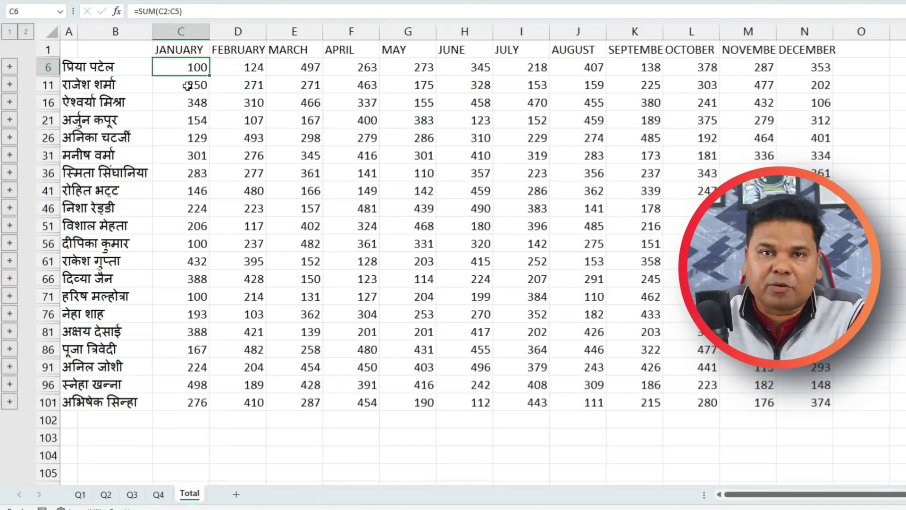
{"action": "left_click", "coordinate": [345, 292]}
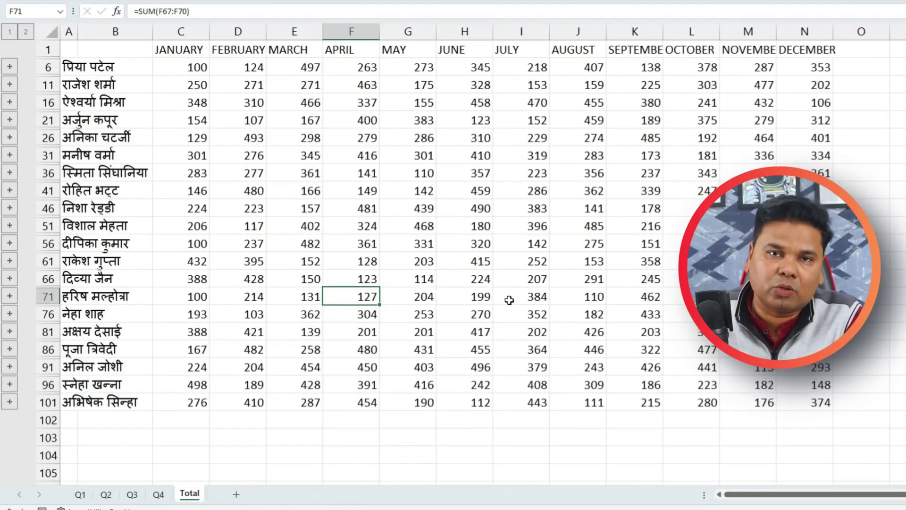
{"action": "scroll", "coordinate": [509, 301], "scroll_direction": "down", "scroll_amount": 3}
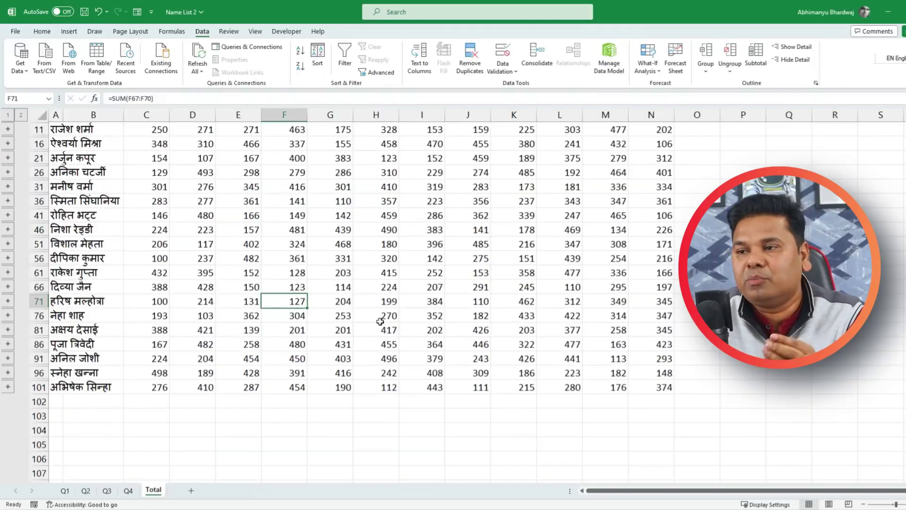
- Select cell A103 below the consolidated table on the Total sheet and review the January, February and March values in rows 2 to 7 of Q1
{"action": "left_click", "coordinate": [64, 378]}
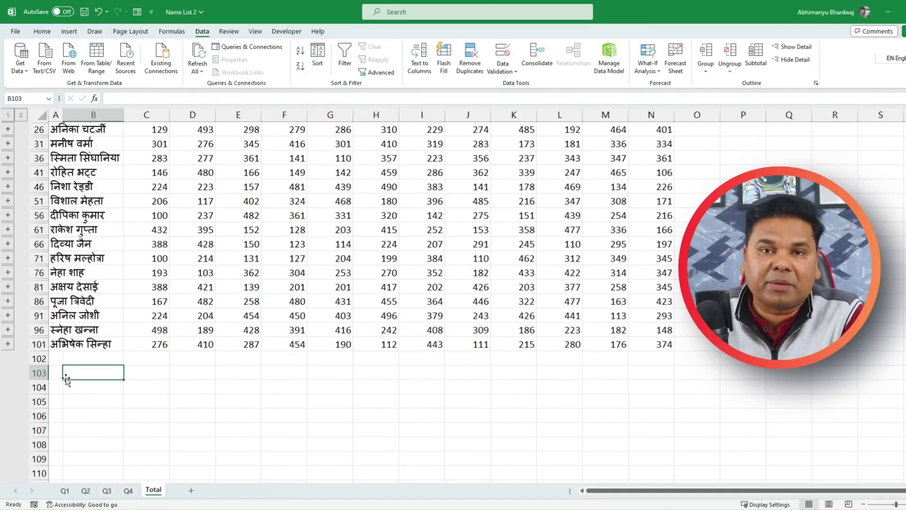
{"action": "left_click", "coordinate": [56, 374]}
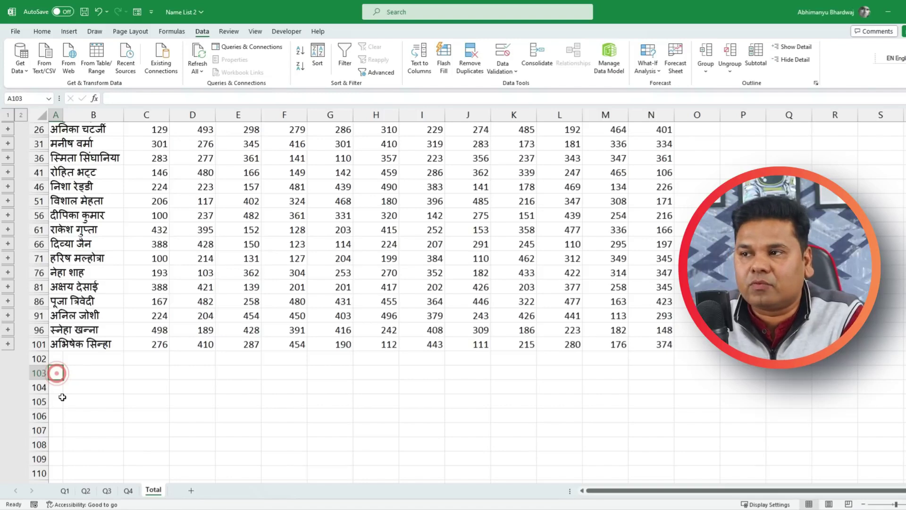
{"action": "left_click", "coordinate": [65, 491]}
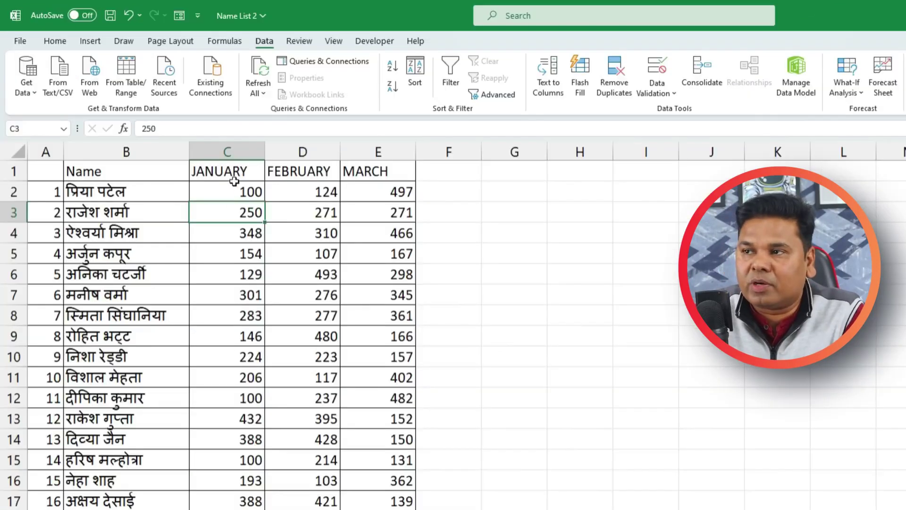
{"action": "left_click_drag", "start_coordinate": [181, 142], "coordinate": [181, 226]}
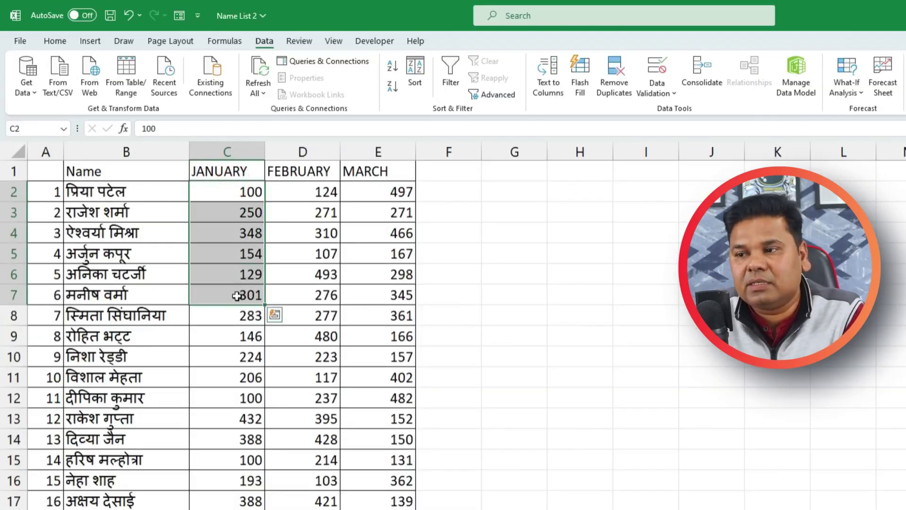
{"action": "left_click_drag", "start_coordinate": [278, 191], "coordinate": [308, 293]}
{"action": "left_click_drag", "start_coordinate": [375, 192], "coordinate": [373, 285]}
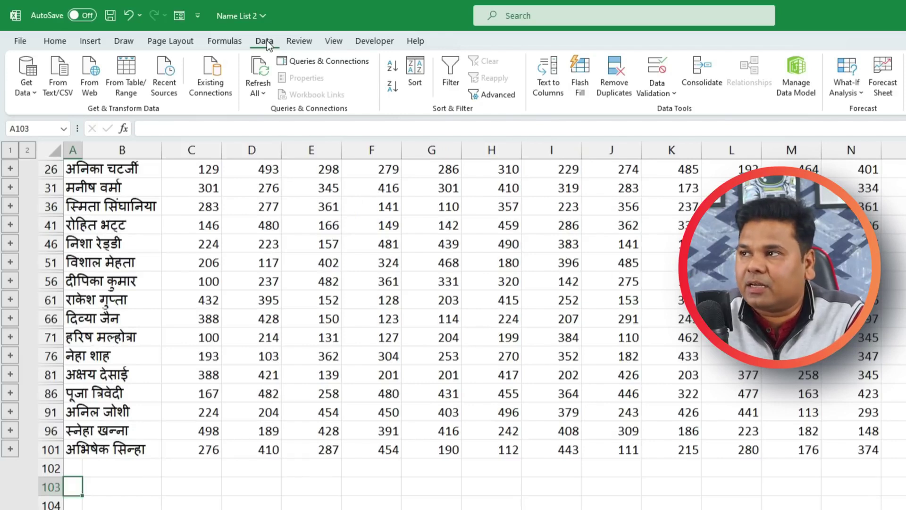
- Consolidate the Q1 to Q4 ranges by Sum at A103 with left column labels and source links but no top row labels, and widen column B
{"action": "left_click", "coordinate": [696, 81]}
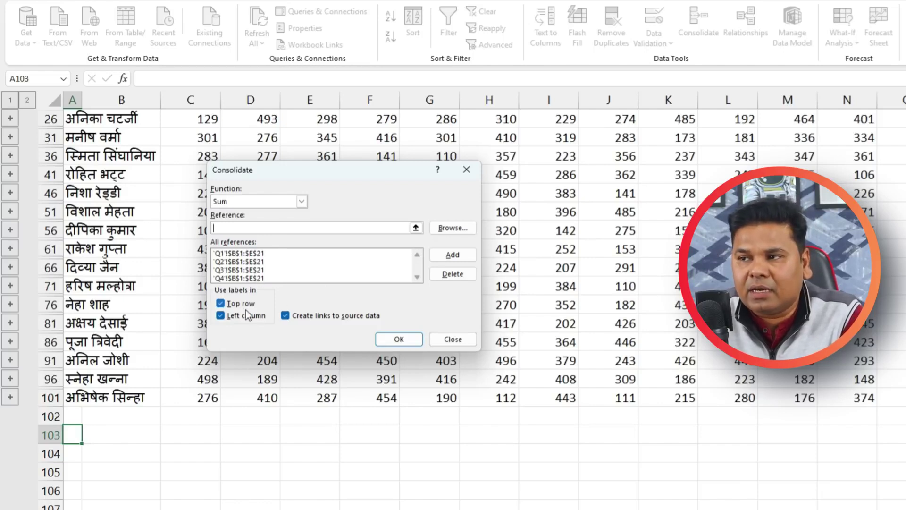
{"action": "left_click", "coordinate": [220, 303]}
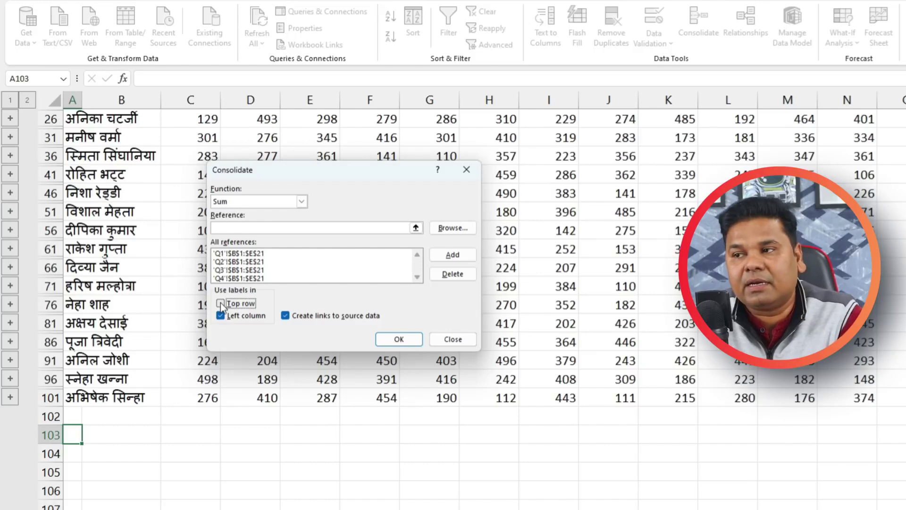
{"action": "left_click", "coordinate": [392, 342]}
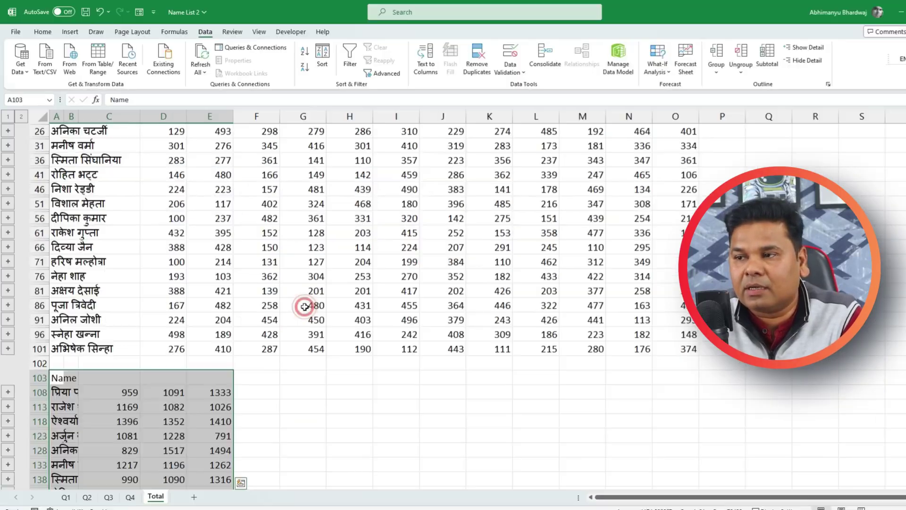
{"action": "scroll", "coordinate": [307, 326], "scroll_direction": "down", "scroll_amount": 3}
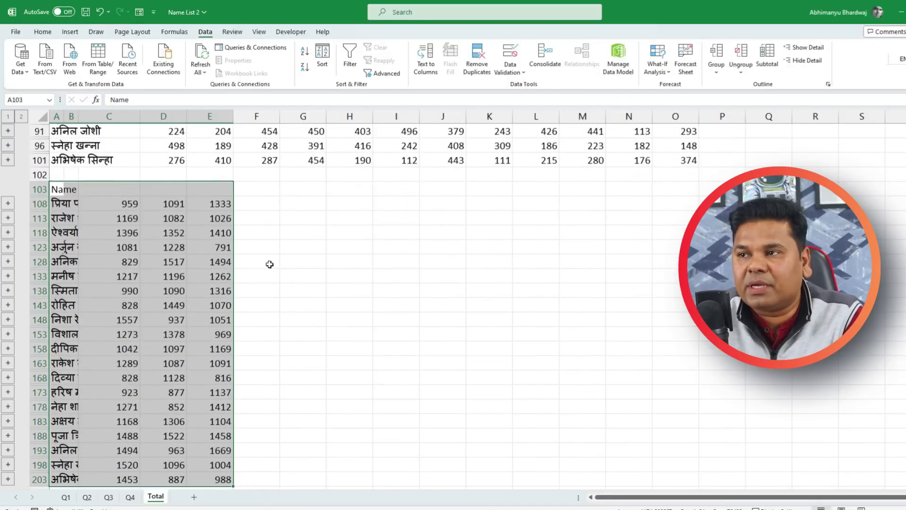
{"action": "scroll", "coordinate": [269, 263], "scroll_direction": "up", "scroll_amount": 6}
{"action": "scroll", "coordinate": [395, 161], "scroll_direction": "down", "scroll_amount": 5}
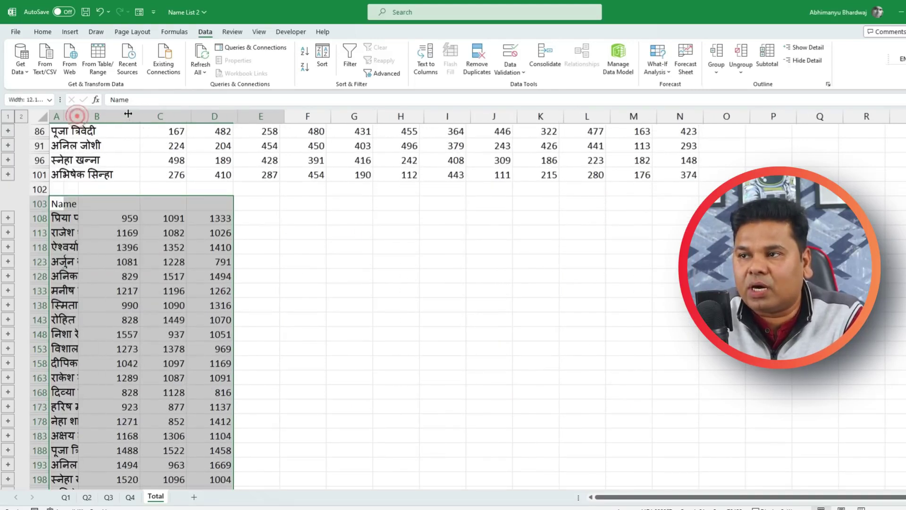
{"action": "double_click", "coordinate": [75, 117]}
- Inspect the SUM formulas in cells C108, D108 and E108 of the second consolidated table
{"action": "left_click", "coordinate": [157, 218]}
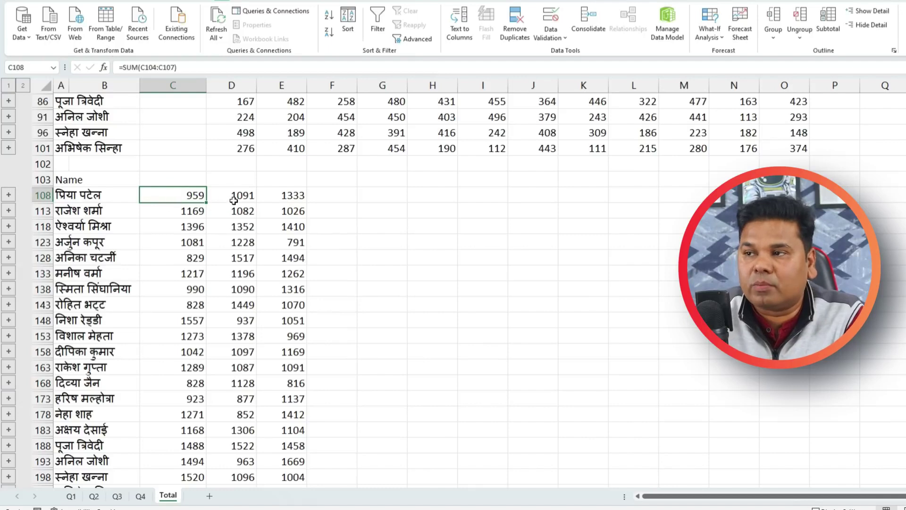
{"action": "left_click", "coordinate": [233, 200]}
{"action": "double_click", "coordinate": [290, 195]}
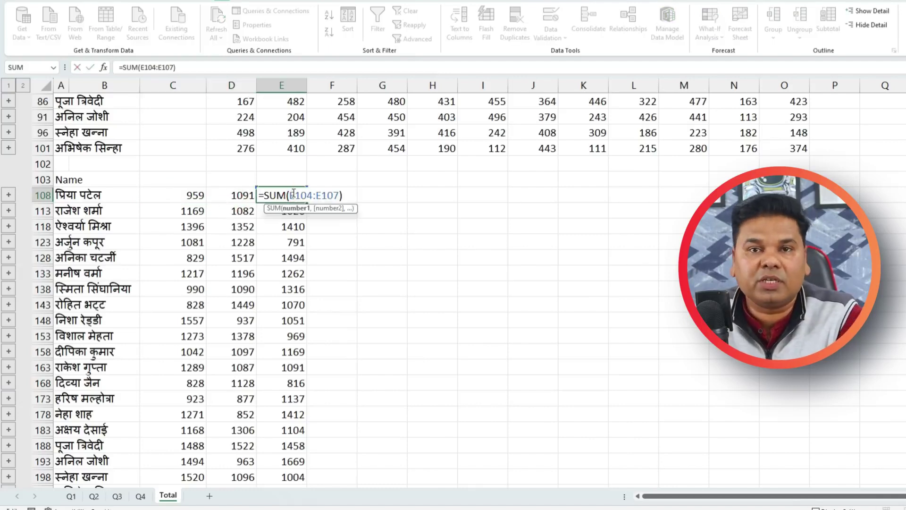
{"action": "scroll", "coordinate": [326, 252], "scroll_direction": "down", "scroll_amount": 4}
{"action": "scroll", "coordinate": [329, 269], "scroll_direction": "up", "scroll_amount": 4}
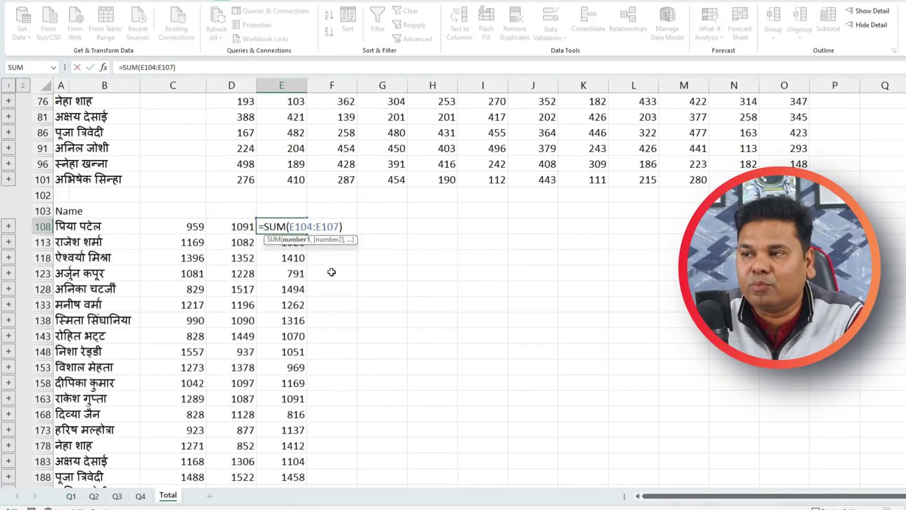
{"action": "left_click", "coordinate": [399, 320]}
{"action": "left_click", "coordinate": [187, 225]}
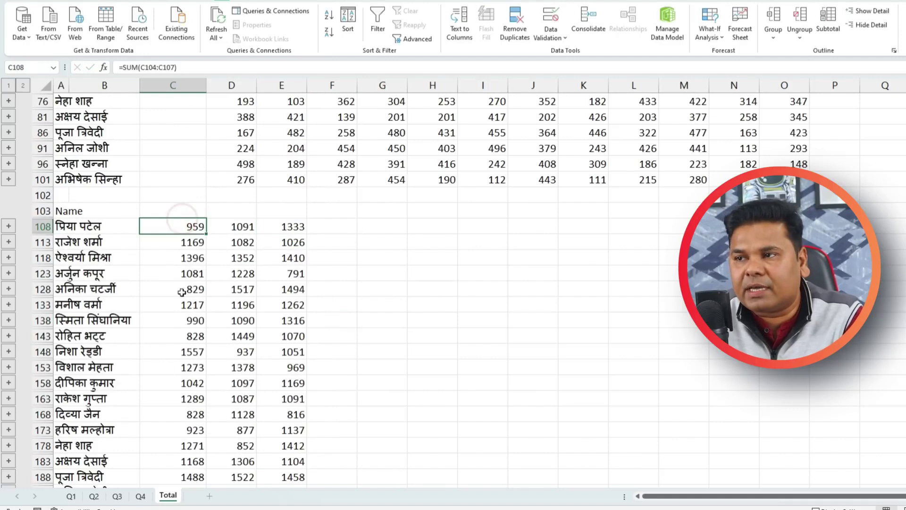
- Go through the Q1 to Q4 source sheets and compare them with the summed values in row 108 of the Total sheet
{"action": "left_click", "coordinate": [72, 498]}
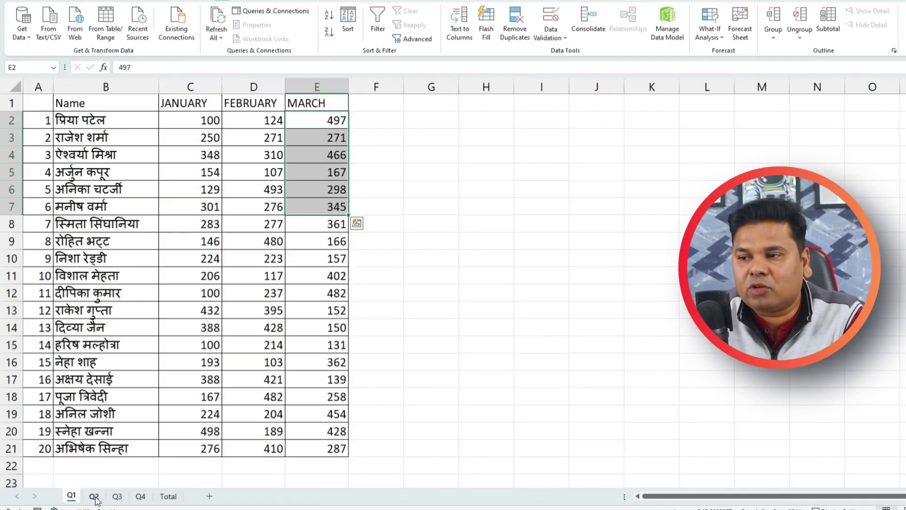
{"action": "left_click", "coordinate": [94, 499]}
{"action": "left_click", "coordinate": [116, 499]}
{"action": "left_click", "coordinate": [137, 500]}
{"action": "left_click", "coordinate": [168, 497]}
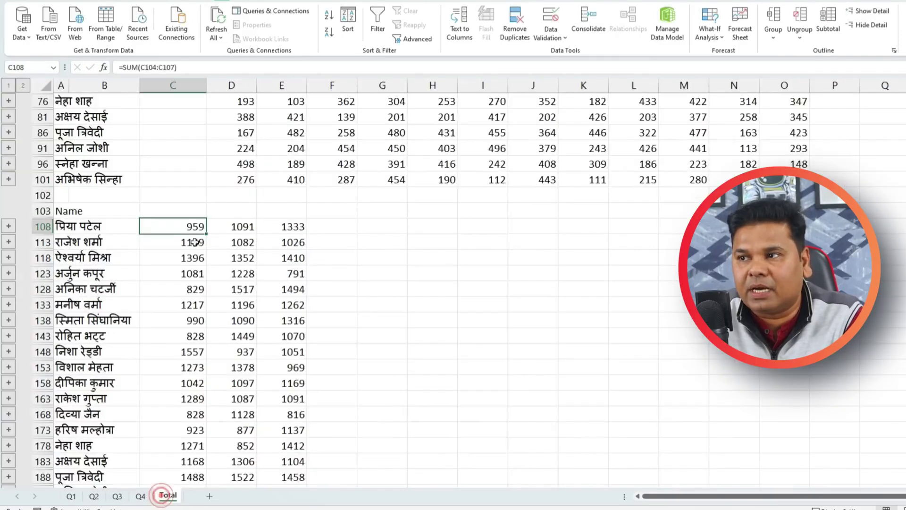
{"action": "left_click", "coordinate": [242, 231]}
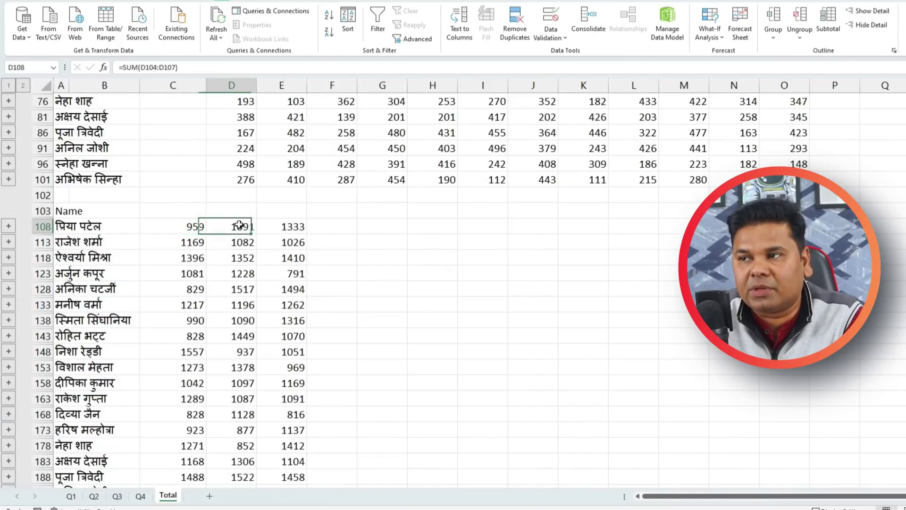
{"action": "left_click", "coordinate": [301, 226]}
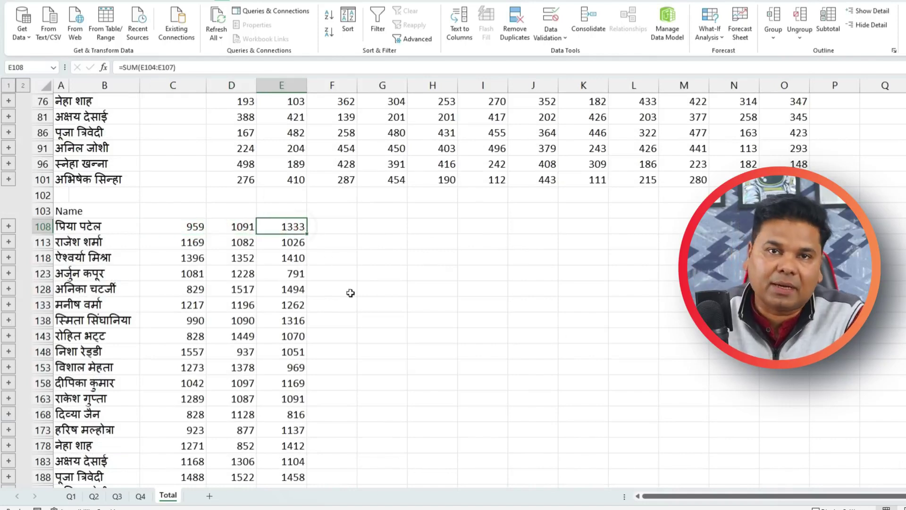
{"action": "scroll", "coordinate": [353, 291], "scroll_direction": "up", "scroll_amount": 4}
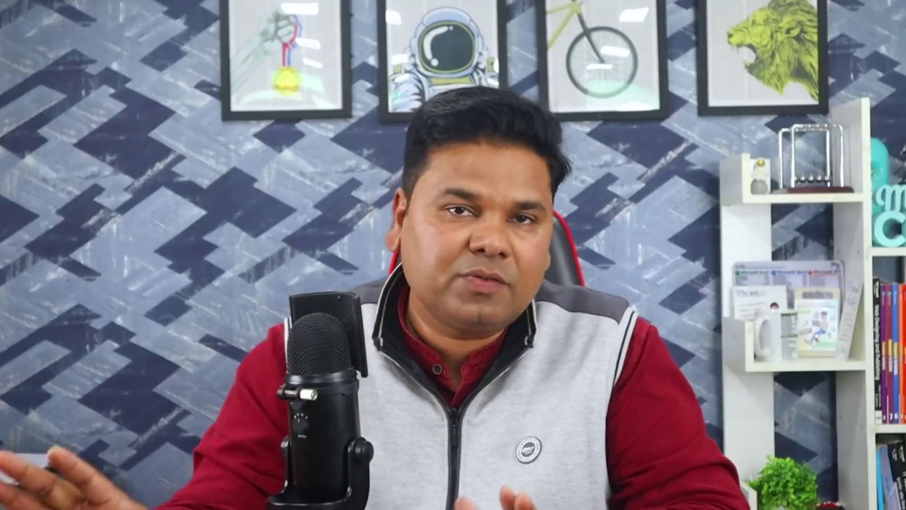